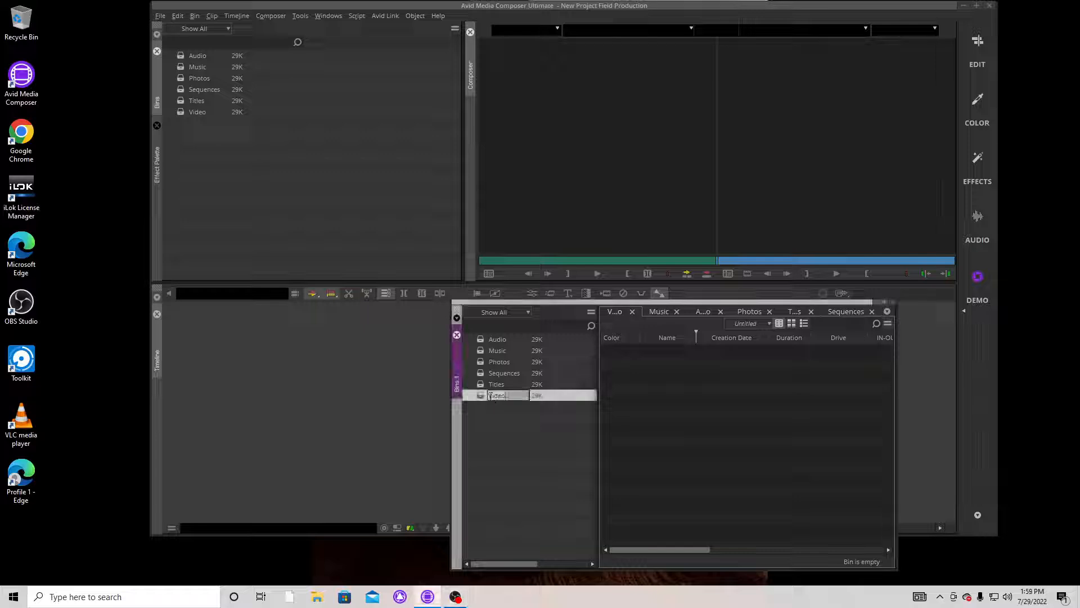
# Step: Switch to File Explorer and open the Seagate (E:) drive
pyautogui.moveTo(481, 395)
pyautogui.mouseDown()
pyautogui.moveTo(489, 426)
pyautogui.moveTo(524, 429)
pyautogui.moveTo(477, 399)
pyautogui.mouseUp()
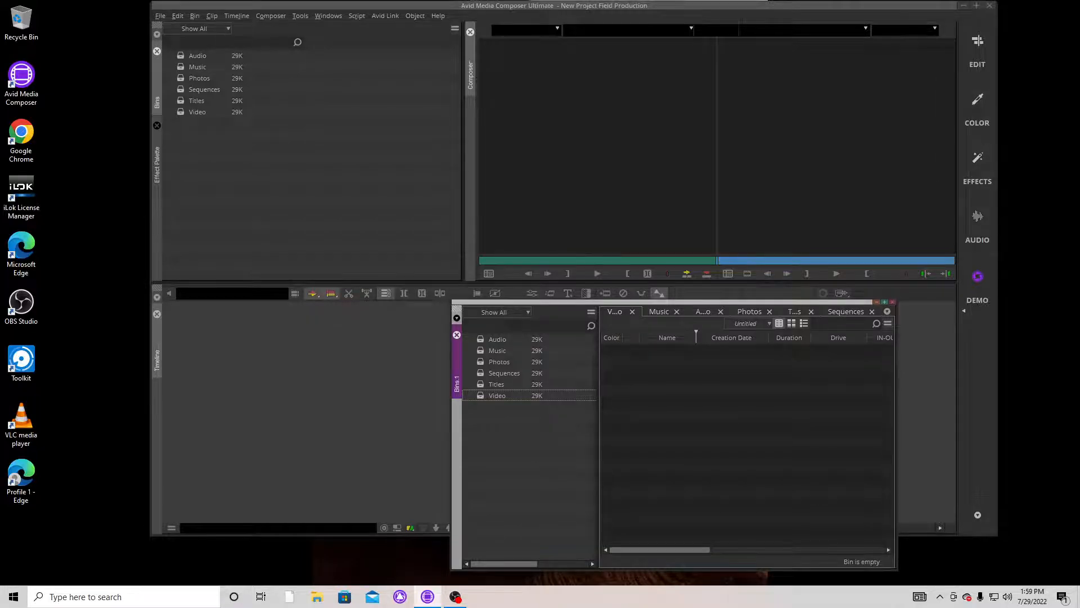
pyautogui.press('super+e')
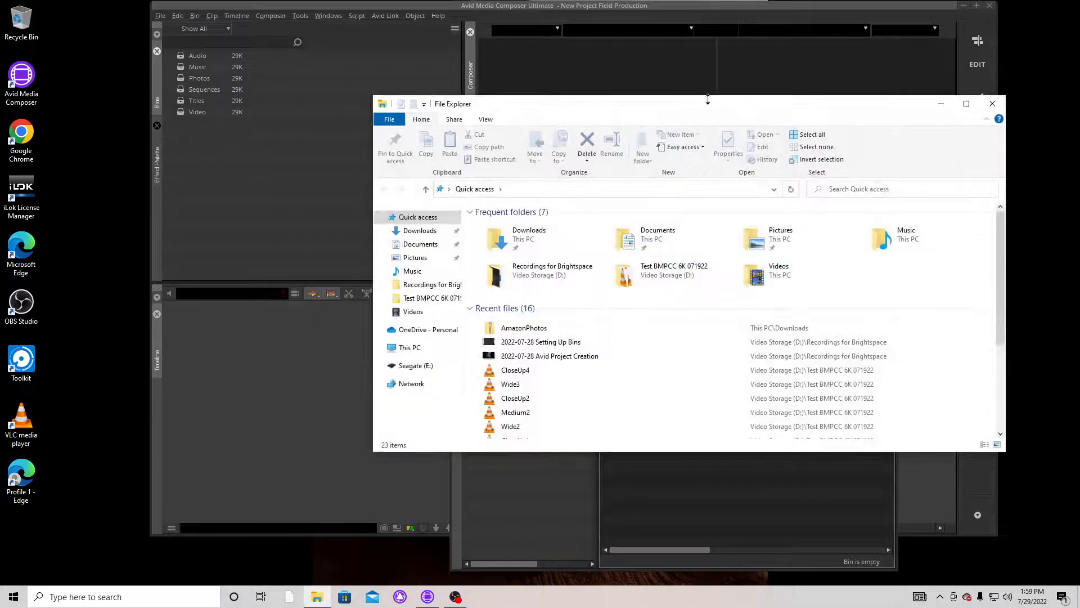
pyautogui.moveTo(763, 103); pyautogui.dragTo(647, 83)
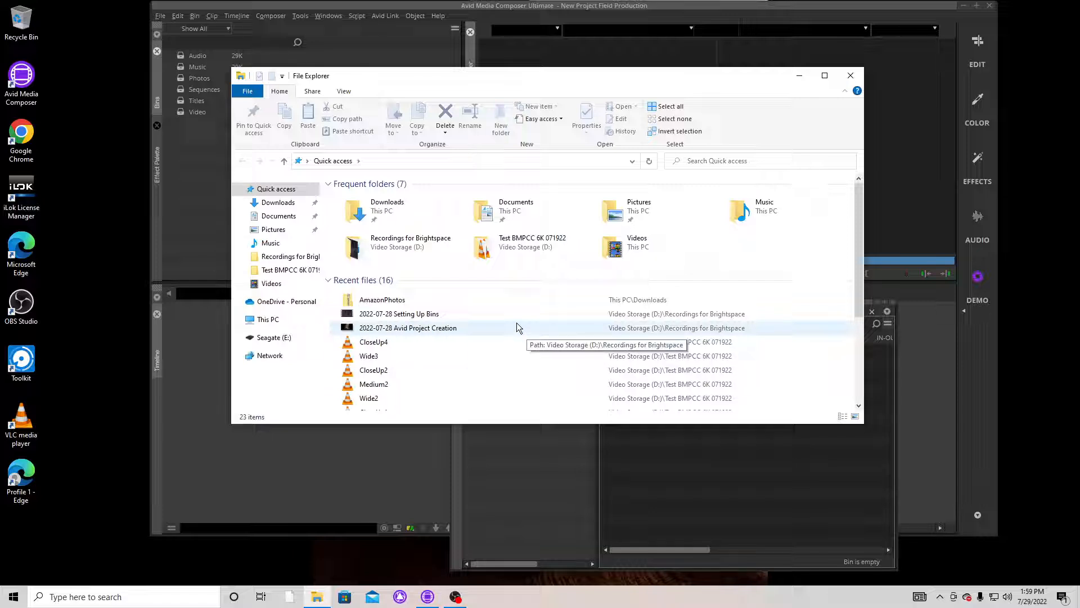
pyautogui.rightClick(266, 320)
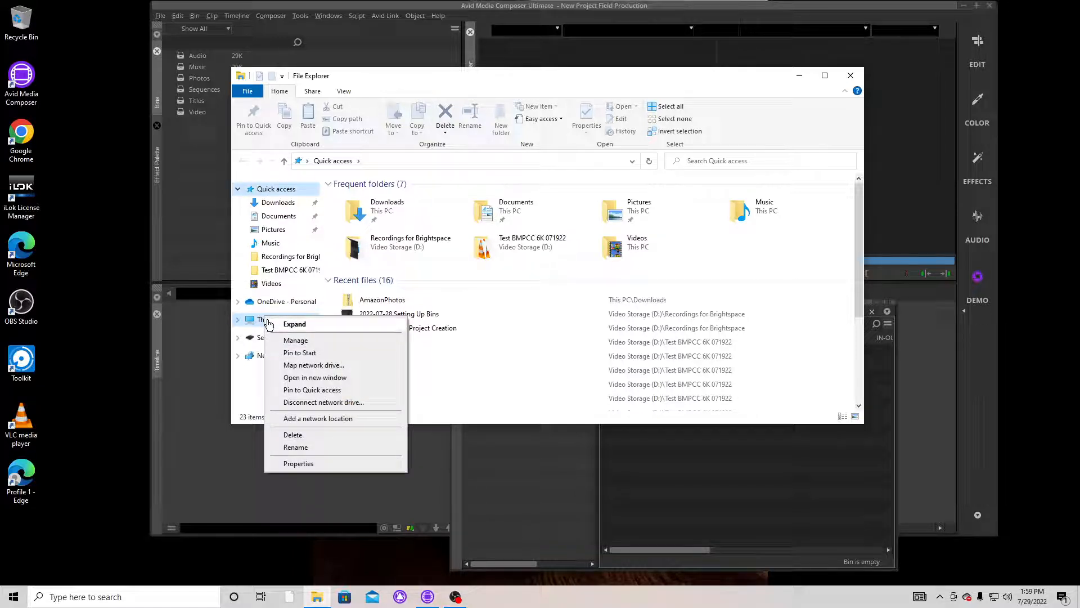
pyautogui.click(268, 325)
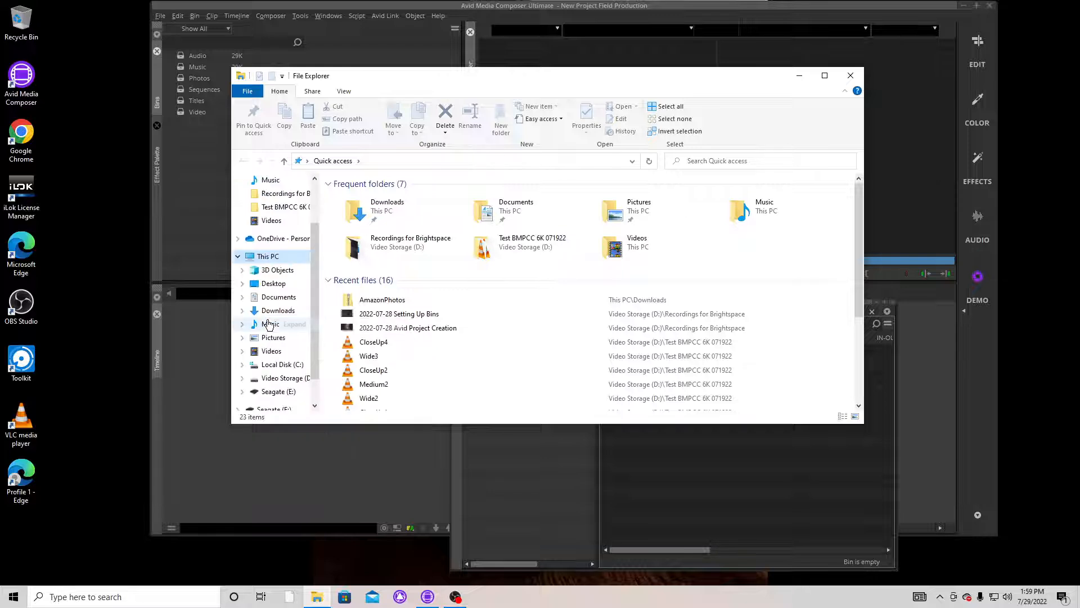
pyautogui.click(268, 257)
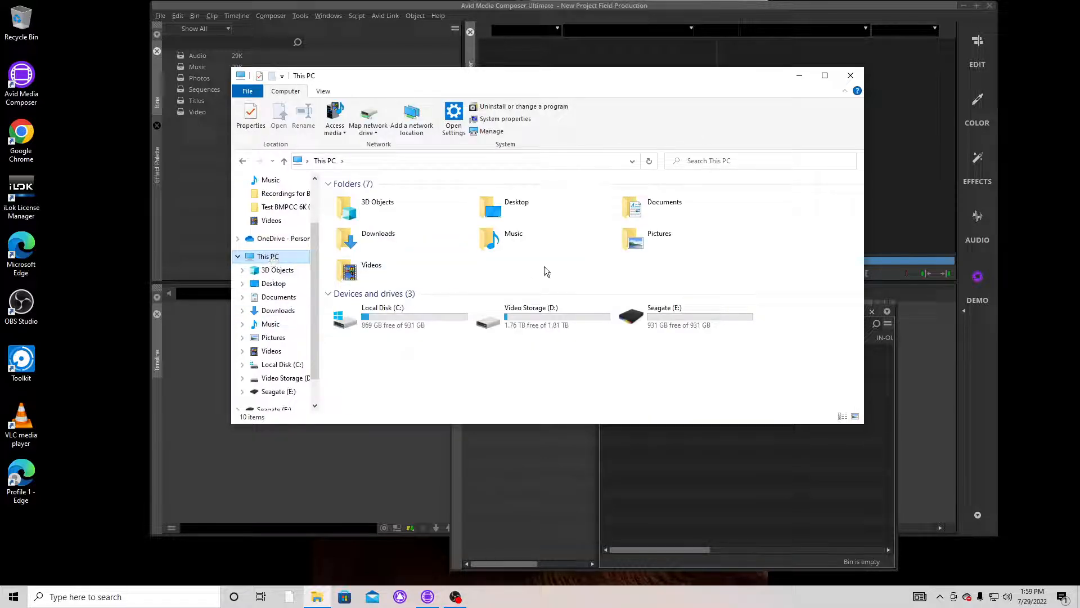
pyautogui.click(630, 315)
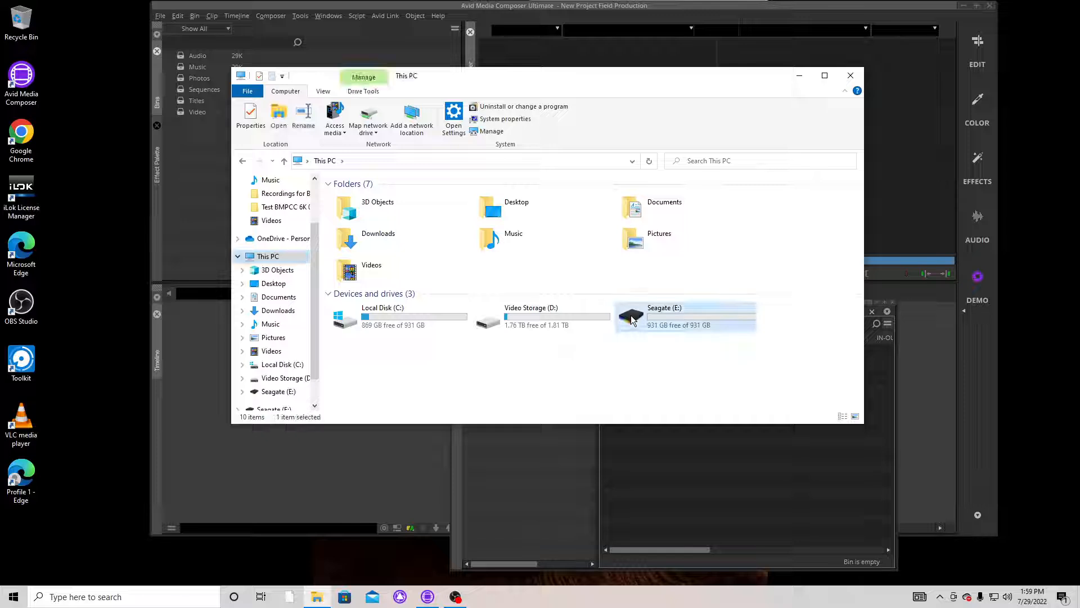
pyautogui.rightClick(630, 315)
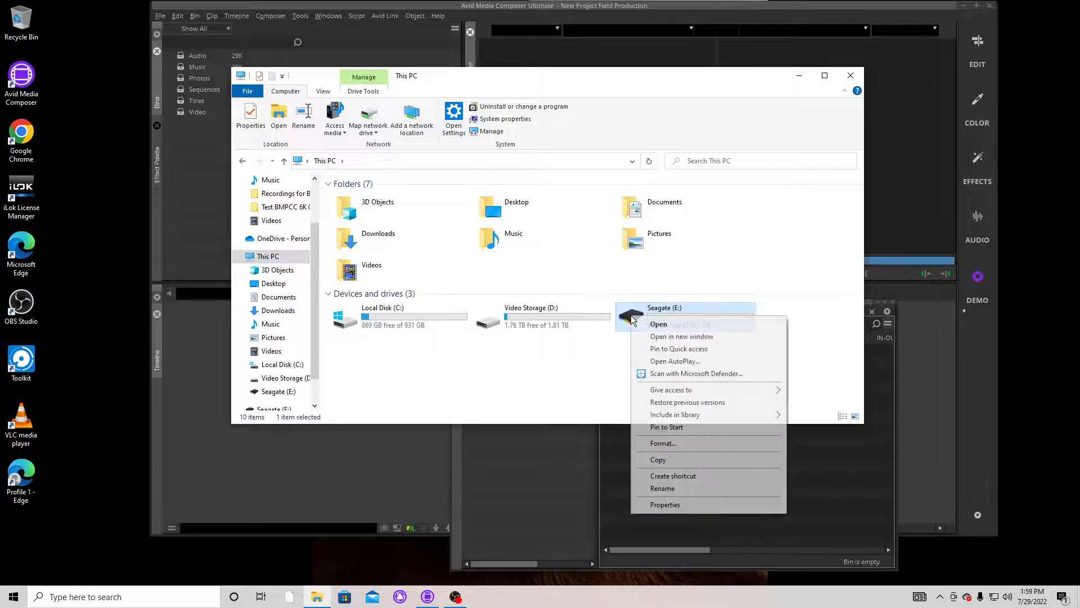
pyautogui.click(661, 326)
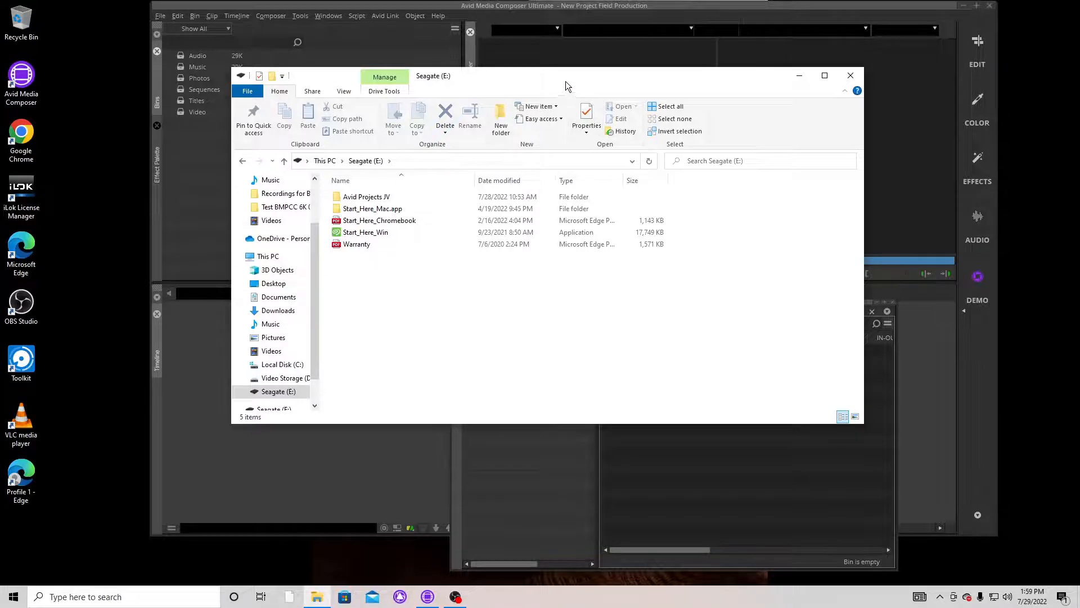
# Step: Create a new folder named Media Files at the root of the Seagate (E:) drive
pyautogui.moveTo(564, 78); pyautogui.dragTo(698, 82)
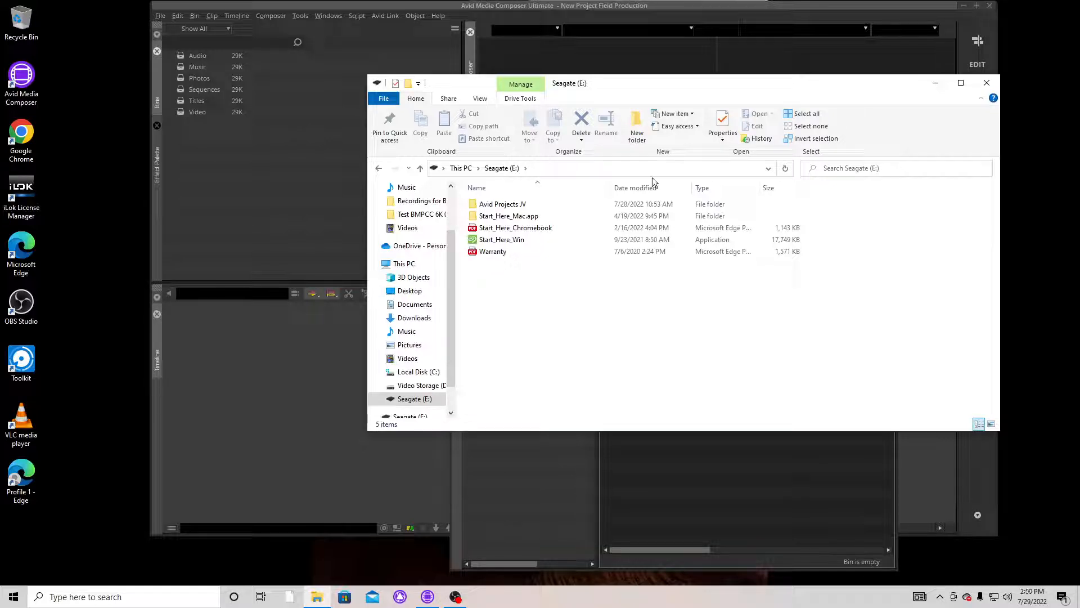
pyautogui.click(633, 132)
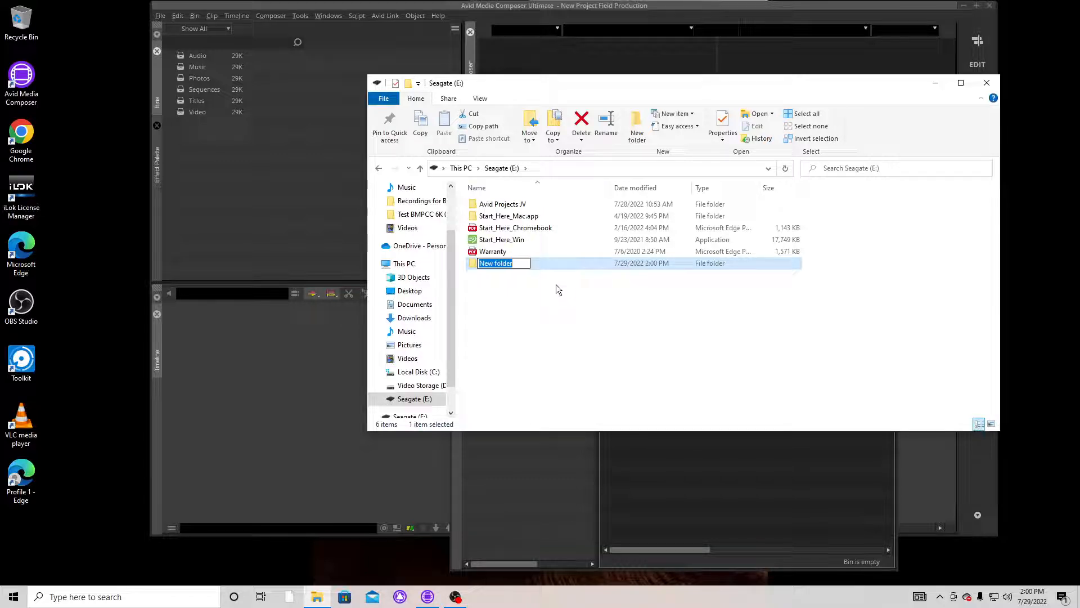
pyautogui.write('Media F')
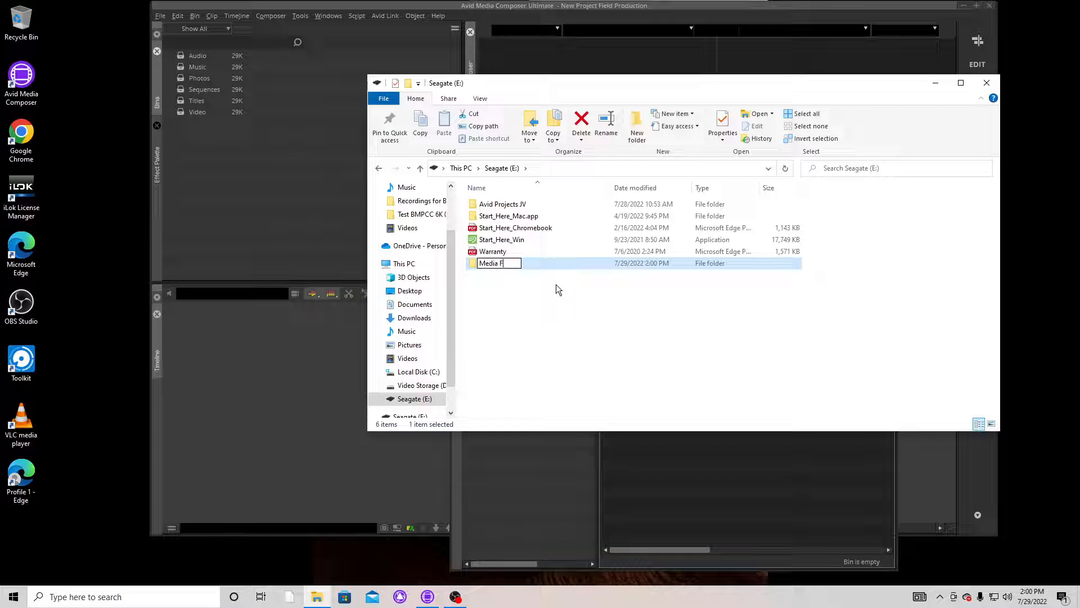
pyautogui.write('iles')
pyautogui.click(492, 296)
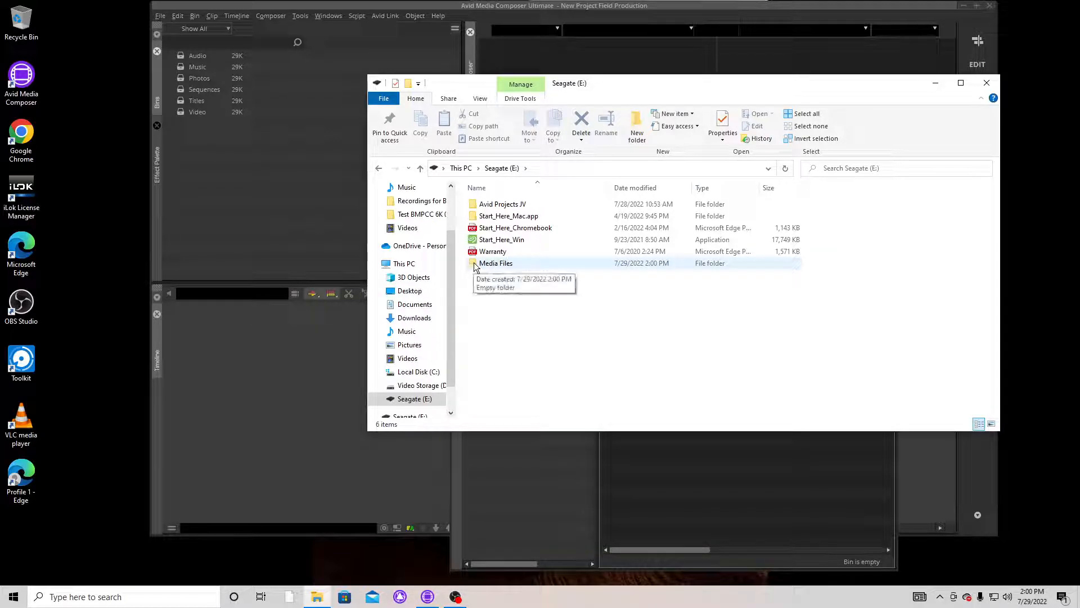
# Step: Display the contents of the Video Storage (D:) drive and open a second File Explorer window
pyautogui.click(402, 387)
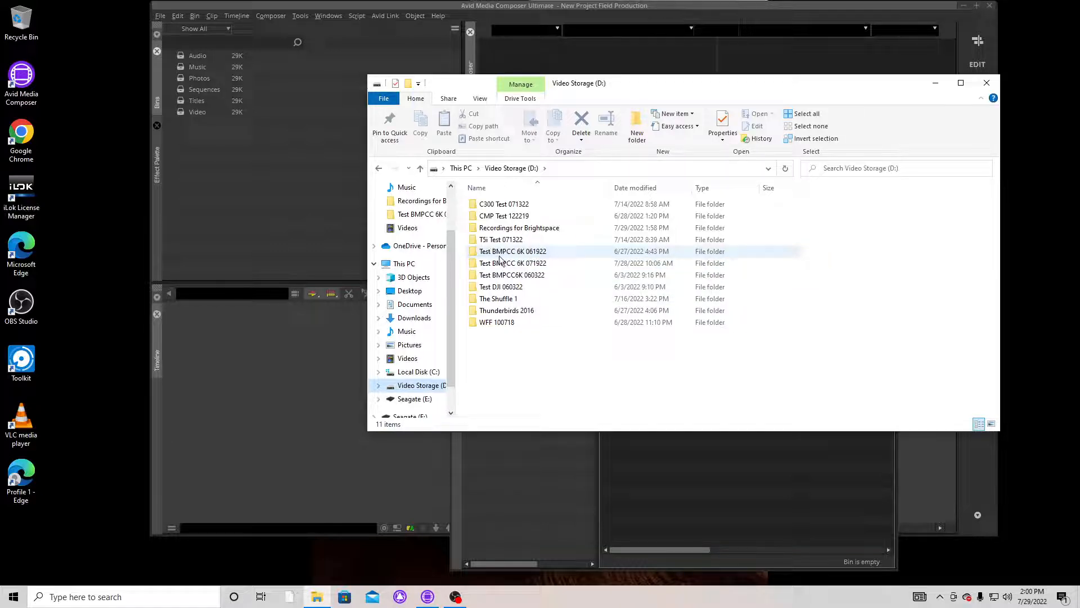
pyautogui.moveTo(500, 257)
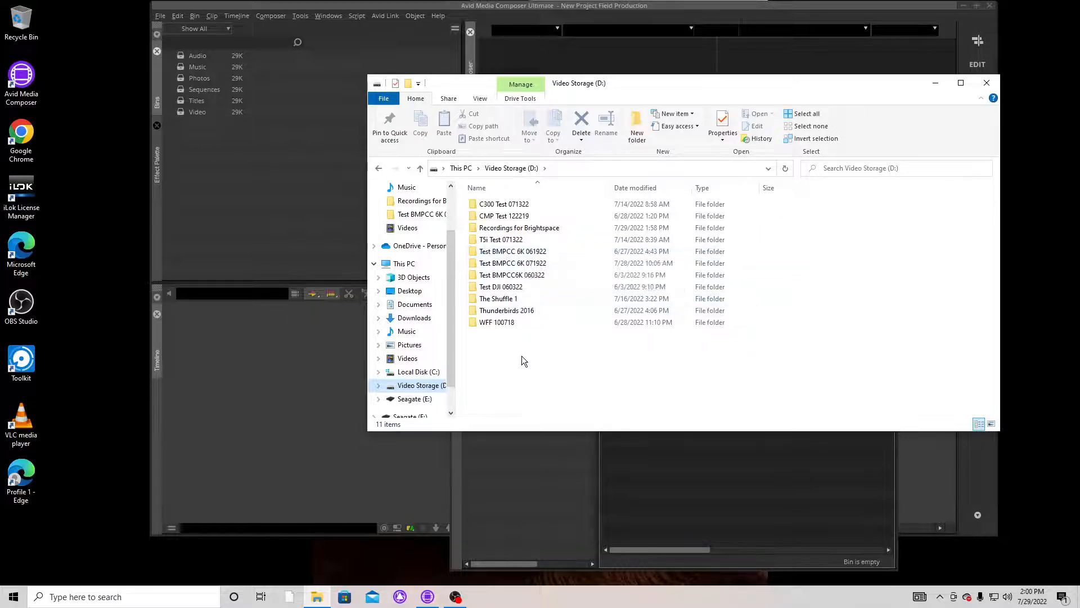
pyautogui.click(317, 597)
pyautogui.rightClick(317, 600)
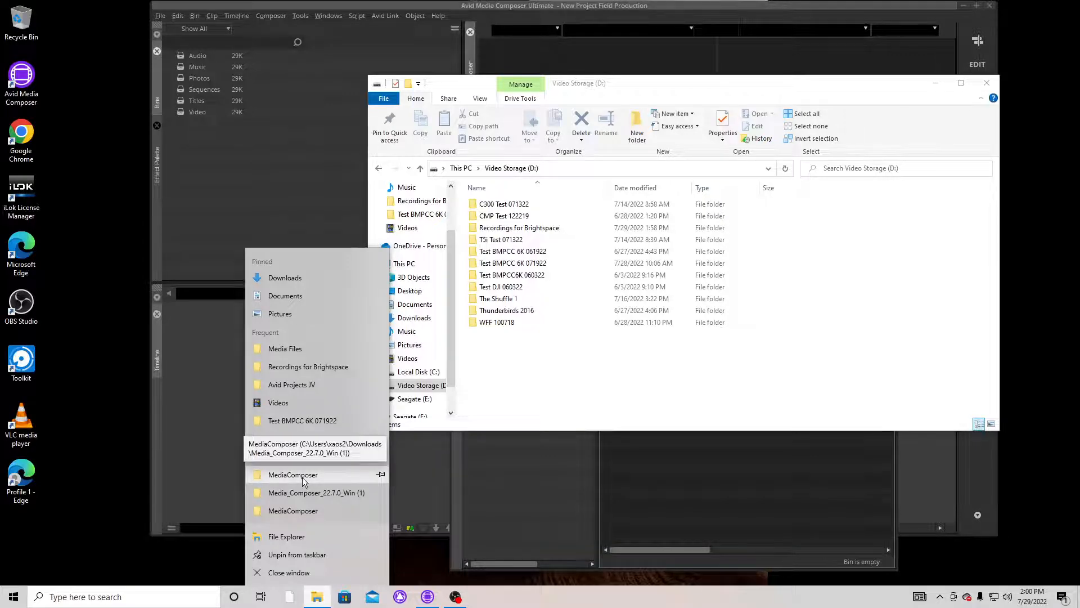
pyautogui.click(282, 537)
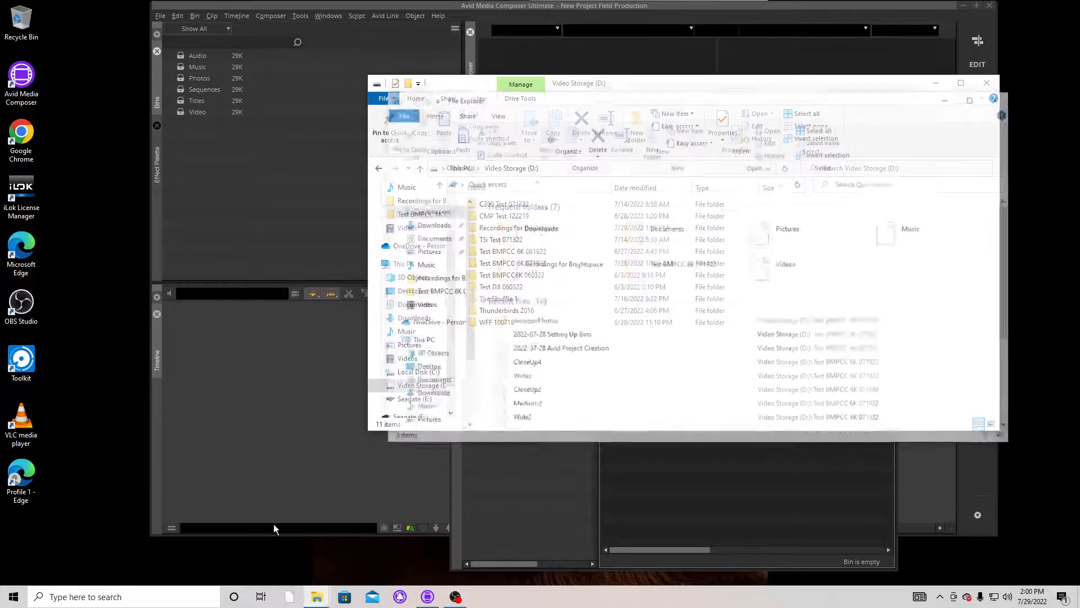
# Step: Narrow both File Explorer windows and place them side by side, with the Video Storage (D:) window beside the new one
pyautogui.moveTo(716, 89); pyautogui.dragTo(494, 192)
pyautogui.click(662, 80)
pyautogui.moveTo(662, 80); pyautogui.dragTo(683, 11)
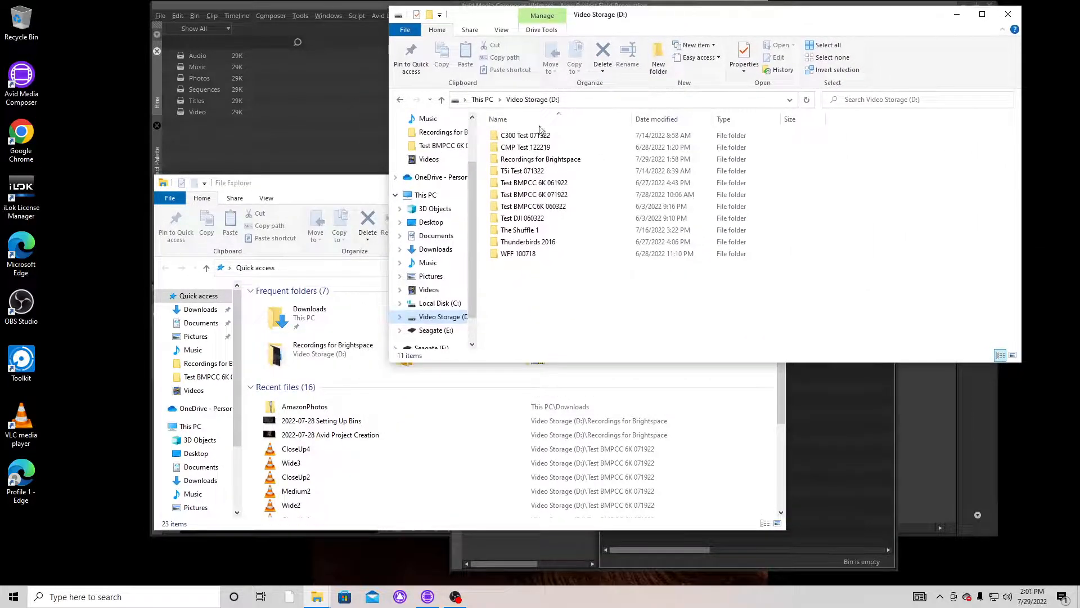
pyautogui.click(337, 182)
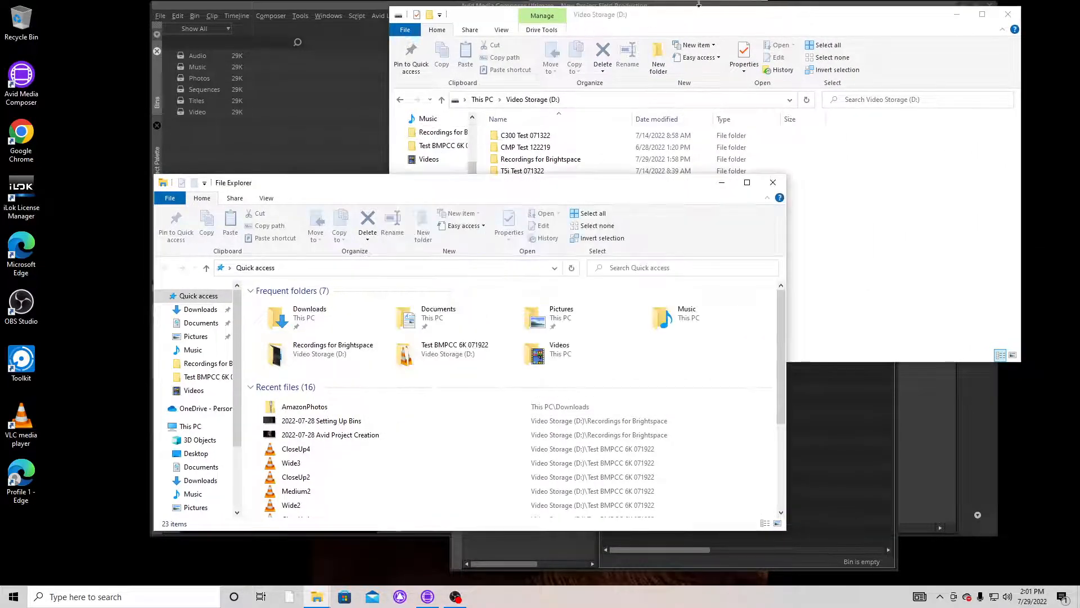
pyautogui.click(1019, 53)
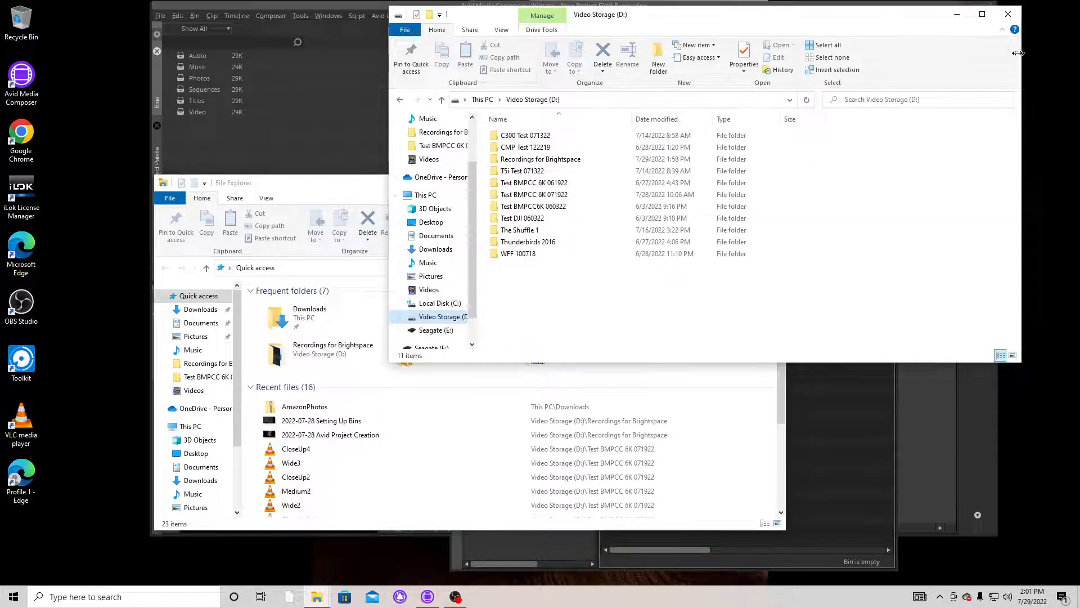
pyautogui.moveTo(1019, 53); pyautogui.dragTo(852, 53)
pyautogui.moveTo(702, 15); pyautogui.dragTo(907, 16)
pyautogui.click(515, 180)
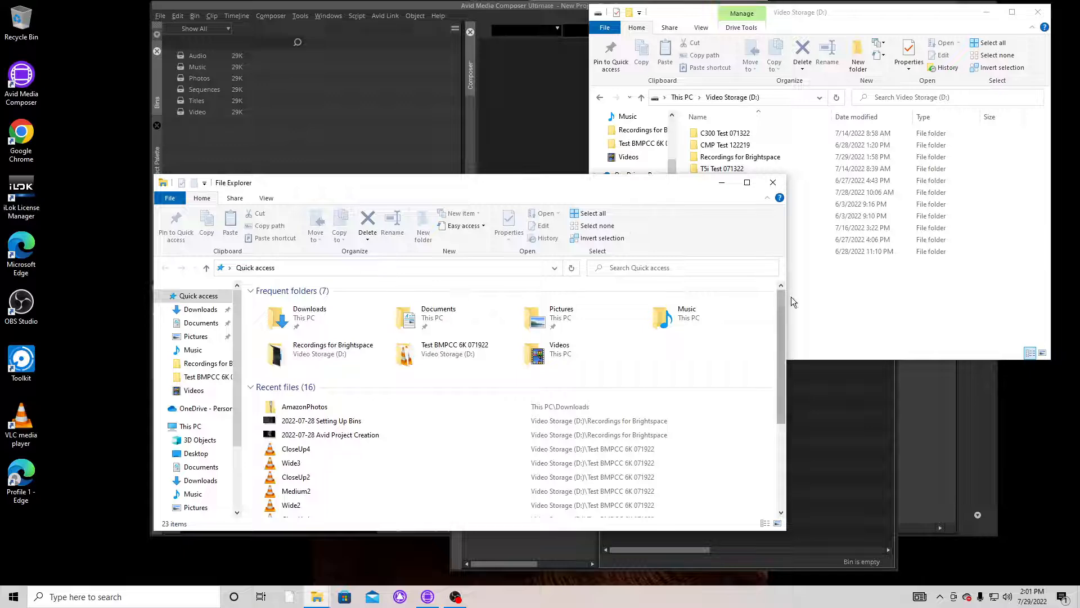
pyautogui.moveTo(786, 242); pyautogui.dragTo(584, 242)
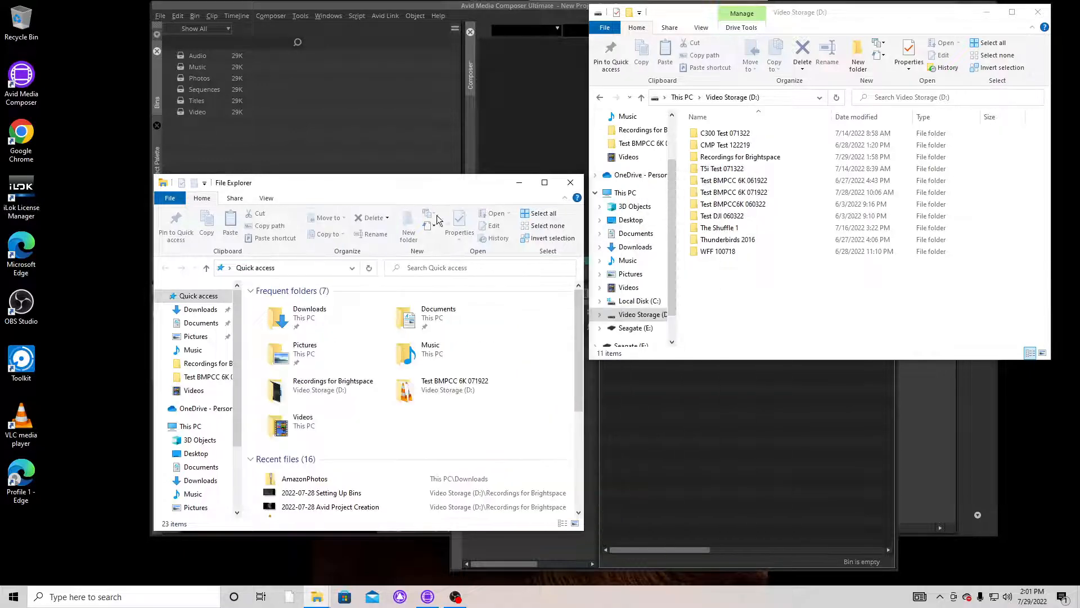
pyautogui.moveTo(390, 190); pyautogui.dragTo(386, 22)
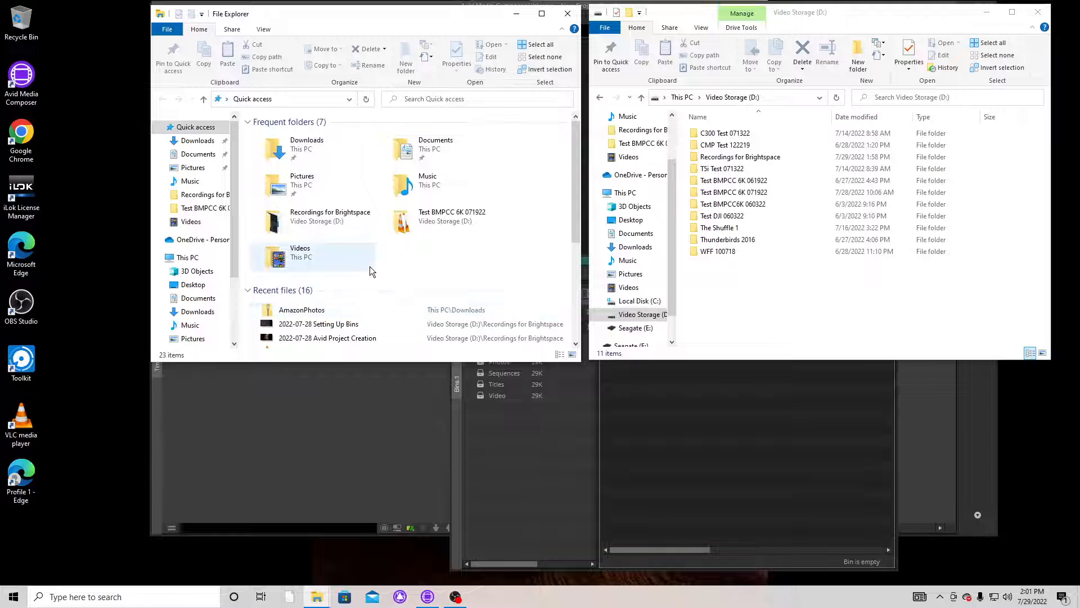
# Step: Open the Media Files folder of the Seagate (E:) drive in the new File Explorer window
pyautogui.scroll(-1, 400, 261)
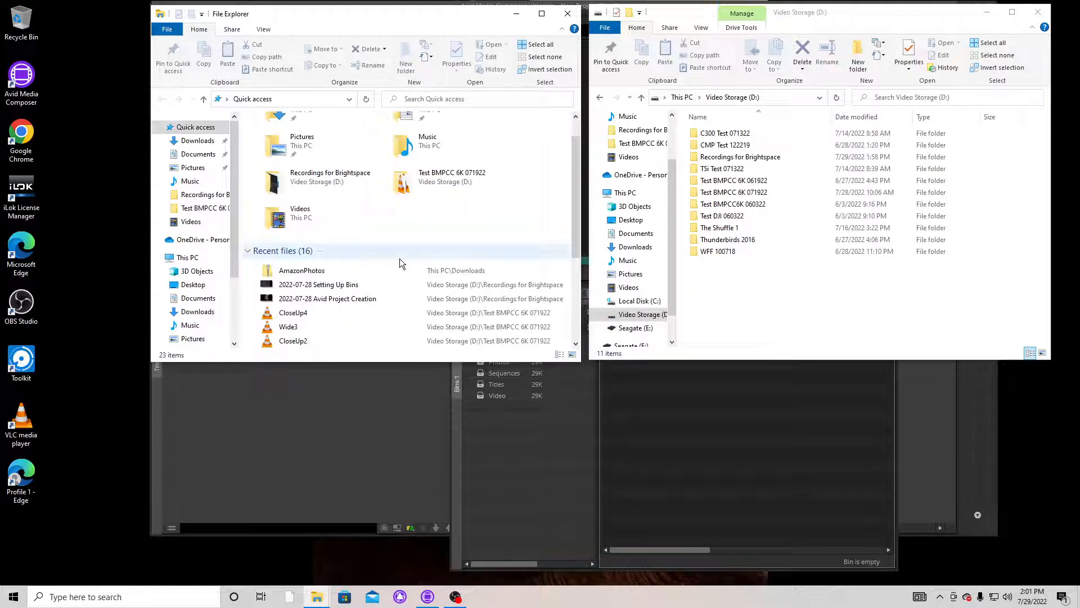
pyautogui.scroll(1, 399, 258)
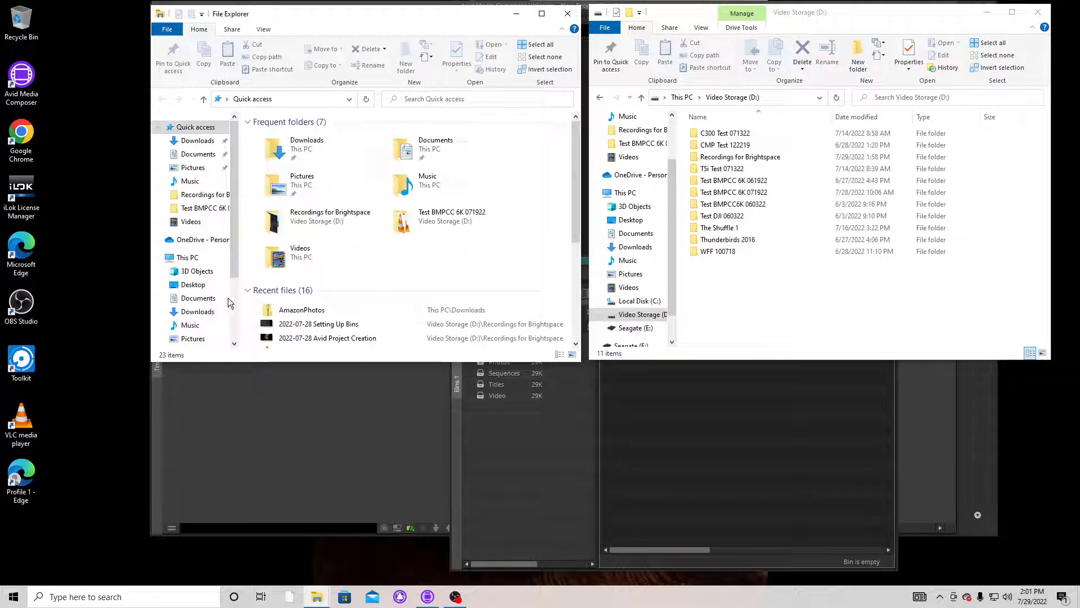
pyautogui.click(189, 258)
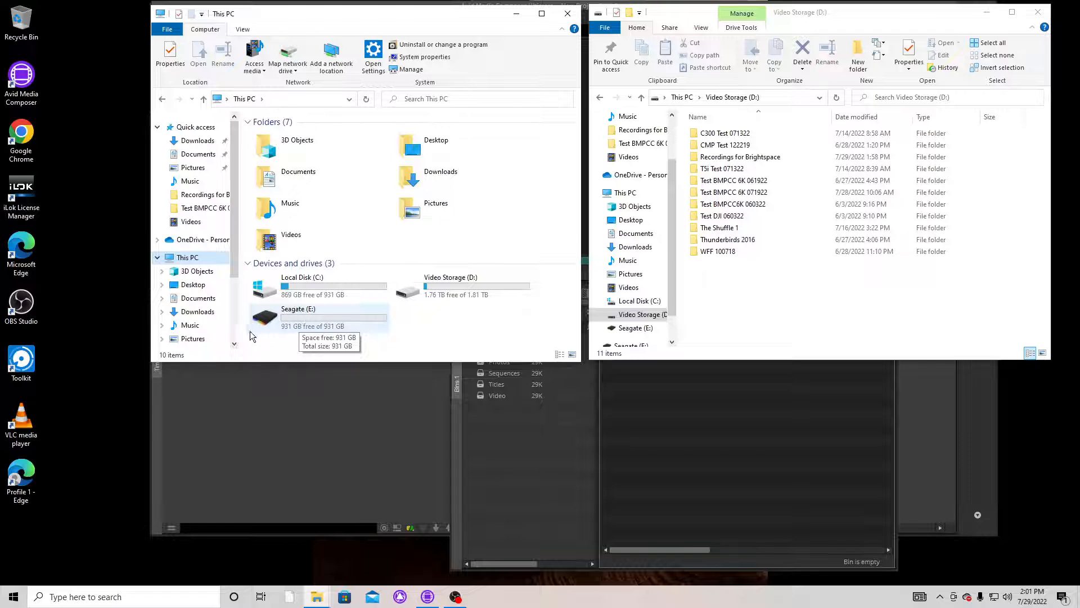
pyautogui.doubleClick(265, 319)
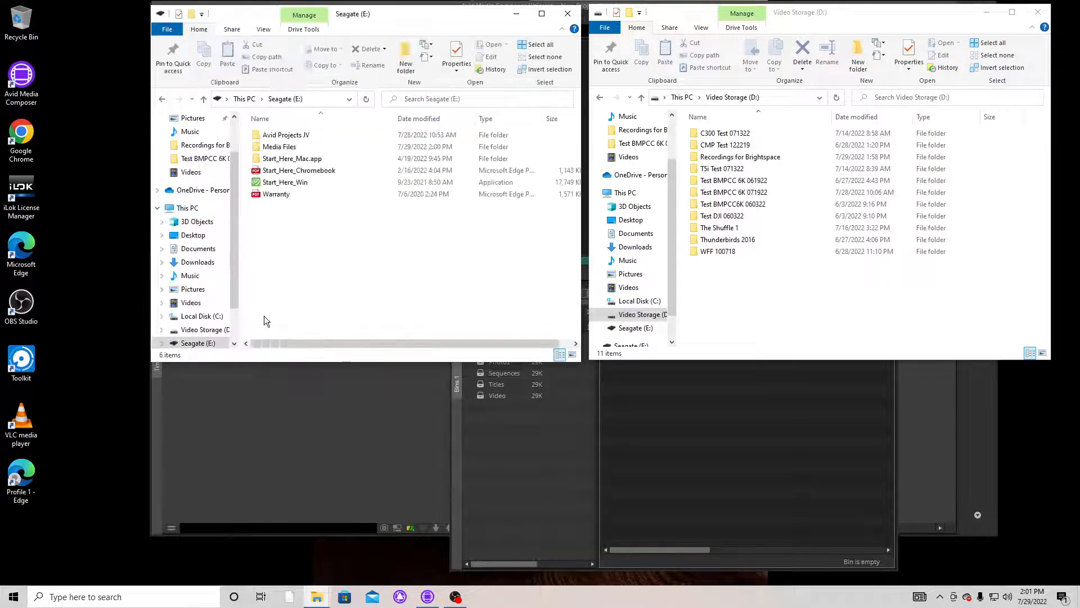
pyautogui.doubleClick(272, 146)
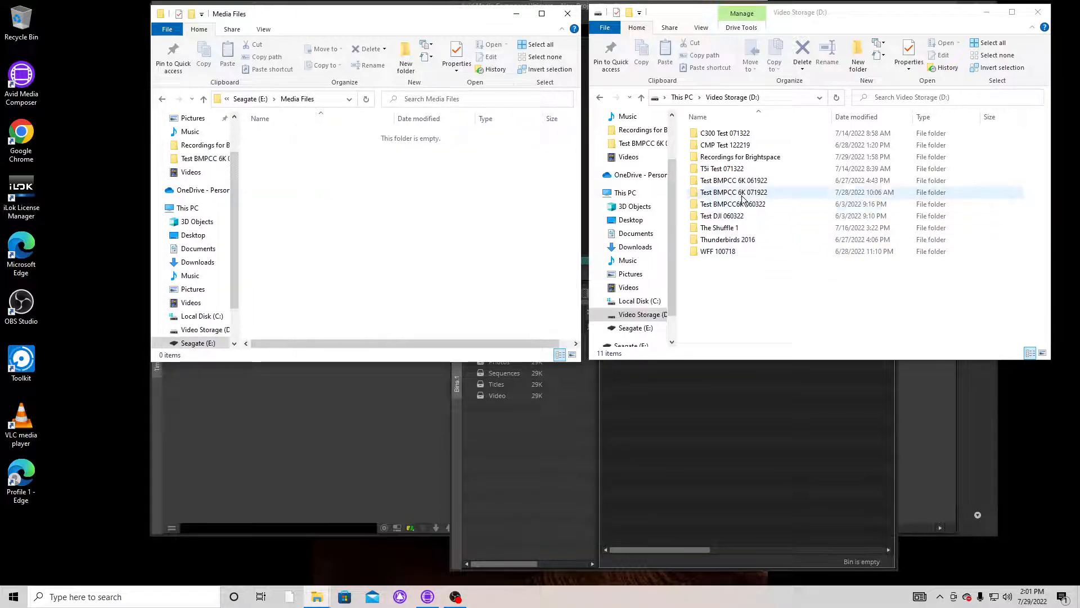
# Step: Copy all the clips from the Test BMPCC 6K 071922 folder on Video Storage (D:) into the Media Files folder
pyautogui.doubleClick(697, 192)
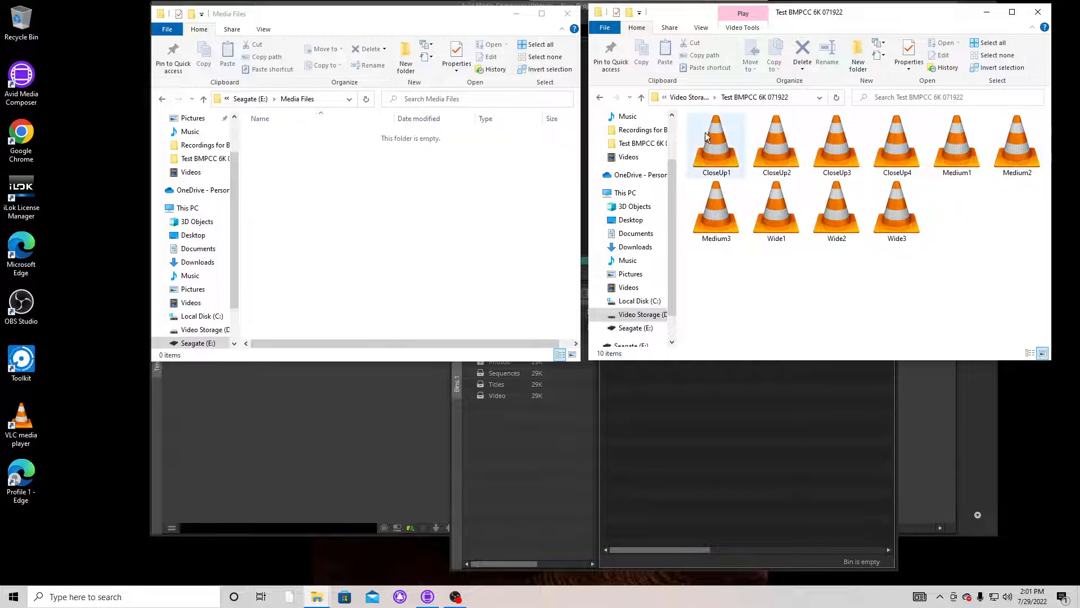
pyautogui.moveTo(680, 113); pyautogui.dragTo(1035, 258)
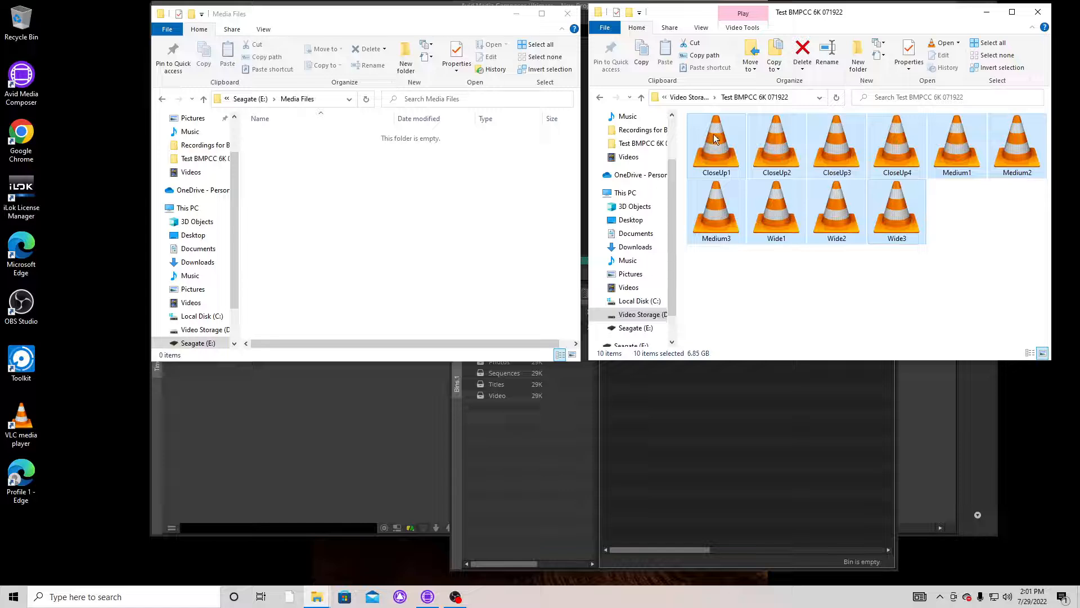
pyautogui.moveTo(713, 134); pyautogui.dragTo(319, 191)
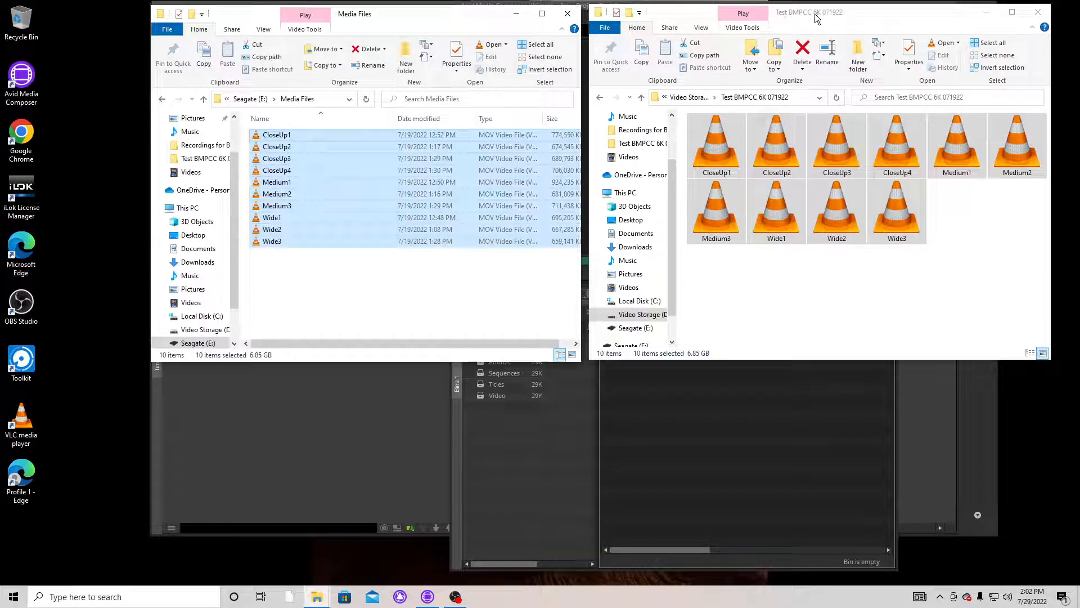
# Step: Close both File Explorer windows to return to Avid Media Composer
pyautogui.click(682, 15)
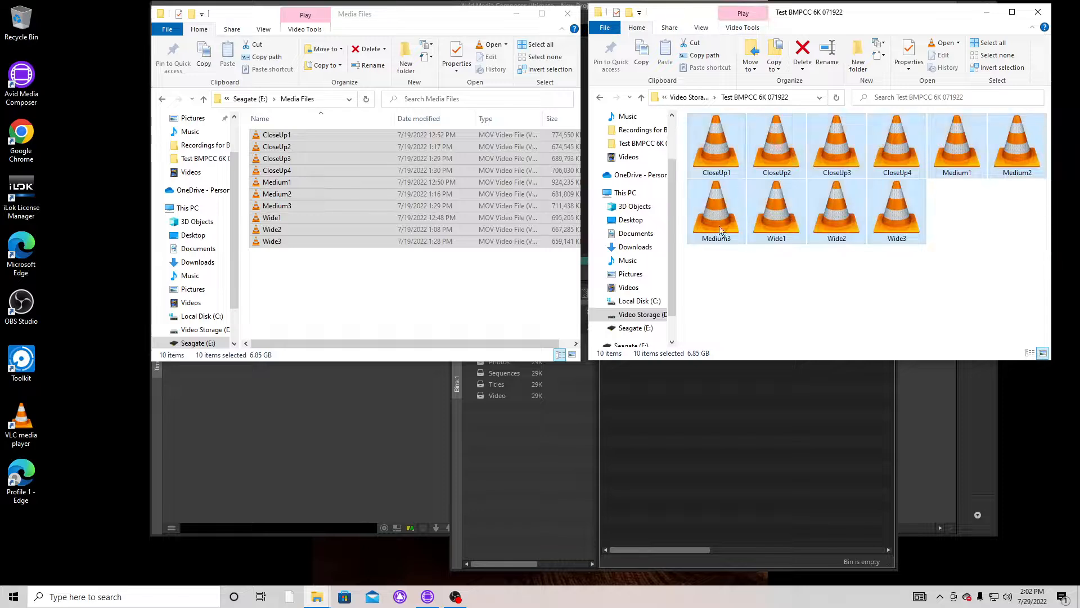
pyautogui.click(1039, 13)
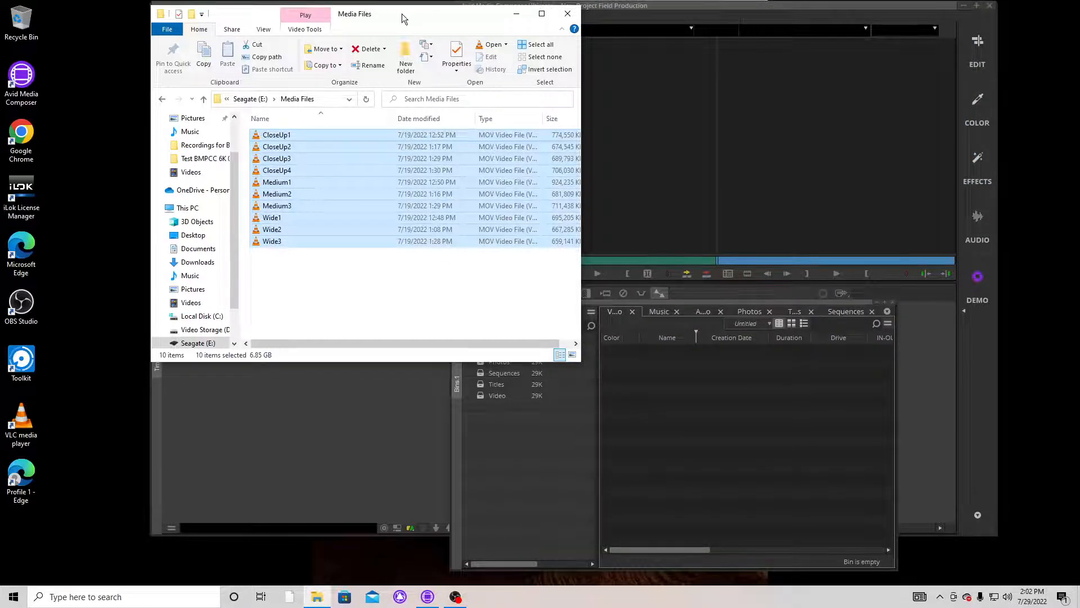
pyautogui.click(204, 99)
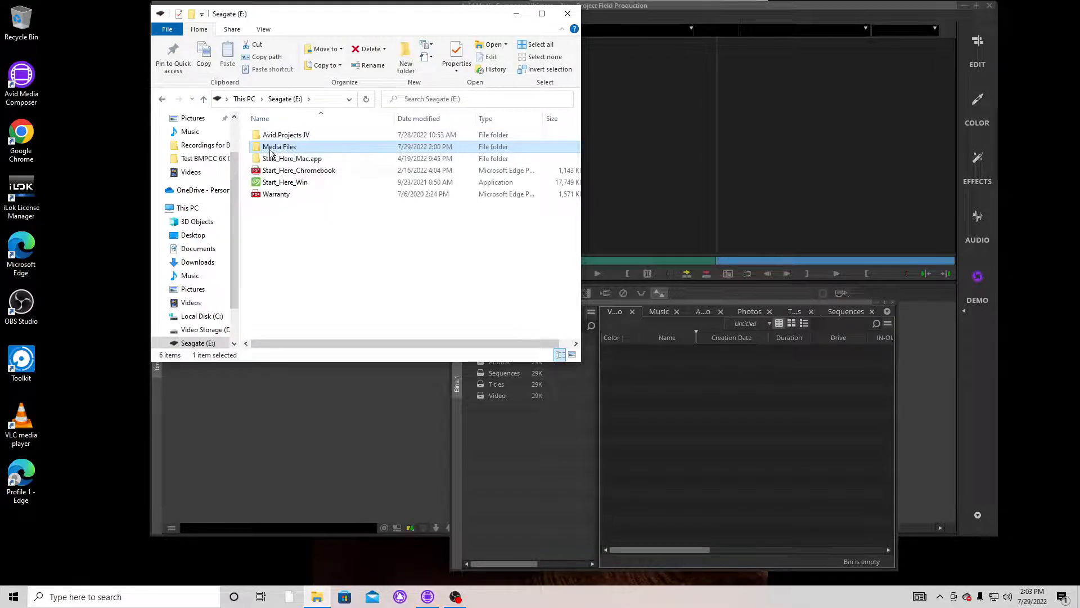
pyautogui.click(568, 13)
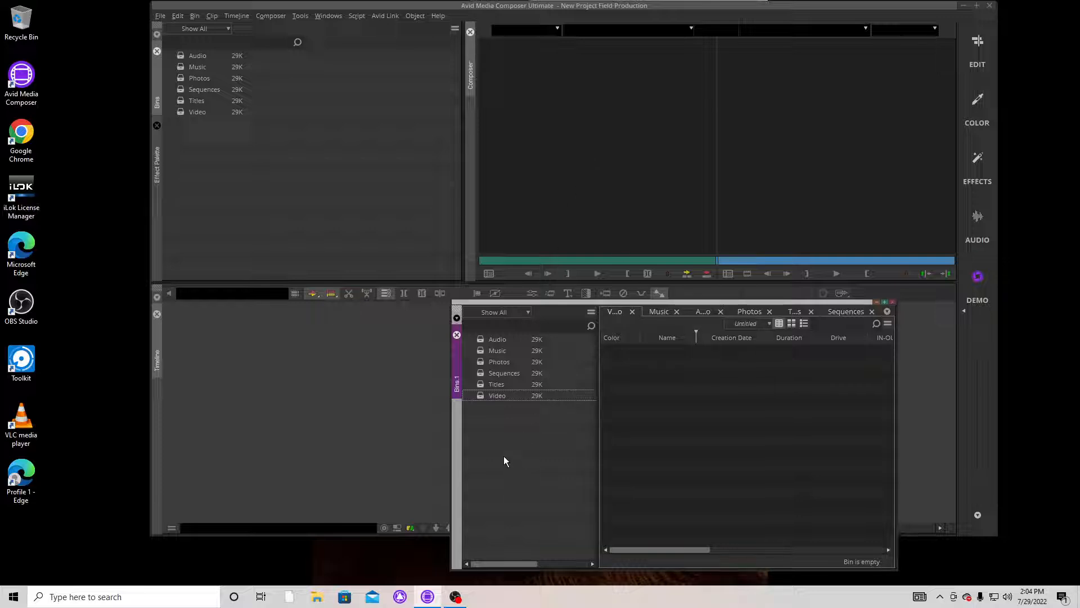
# Step: Select the Video bin in the floating bin container and open the Source Browser for input
pyautogui.click(483, 395)
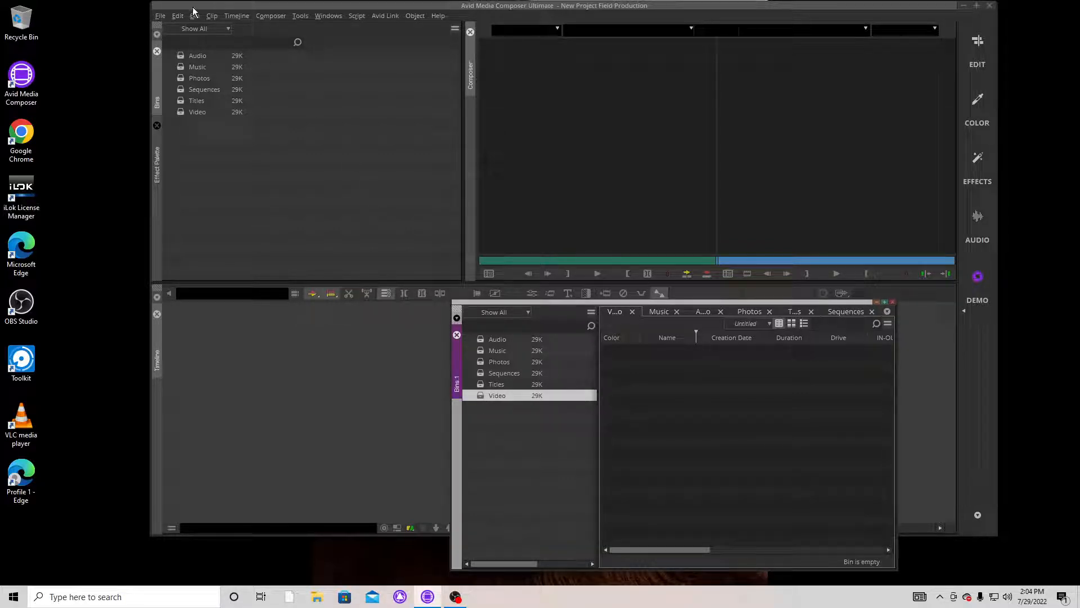
pyautogui.click(160, 17)
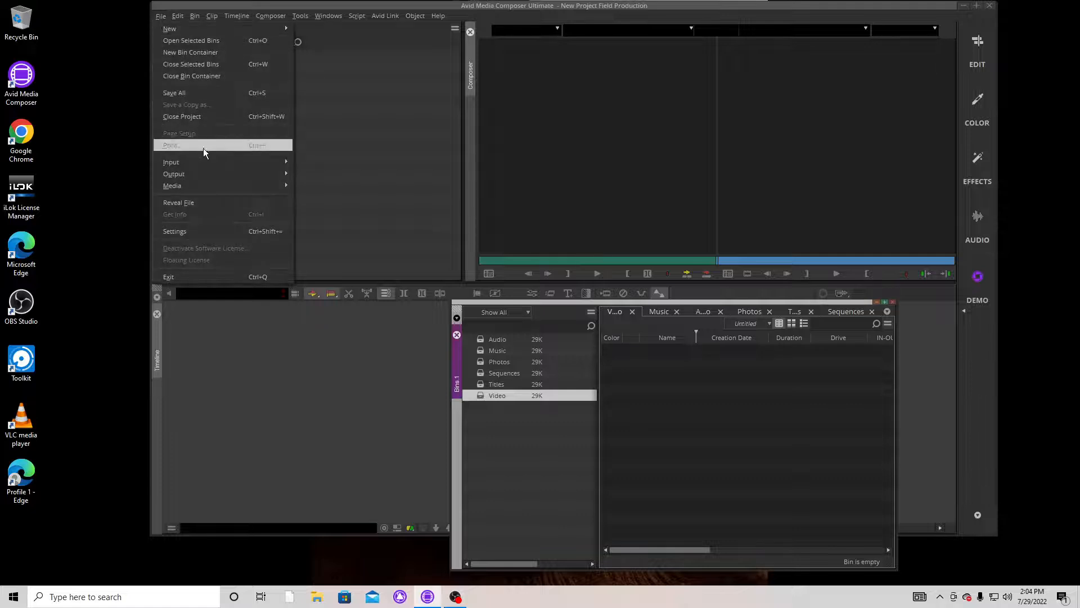
pyautogui.moveTo(200, 163)
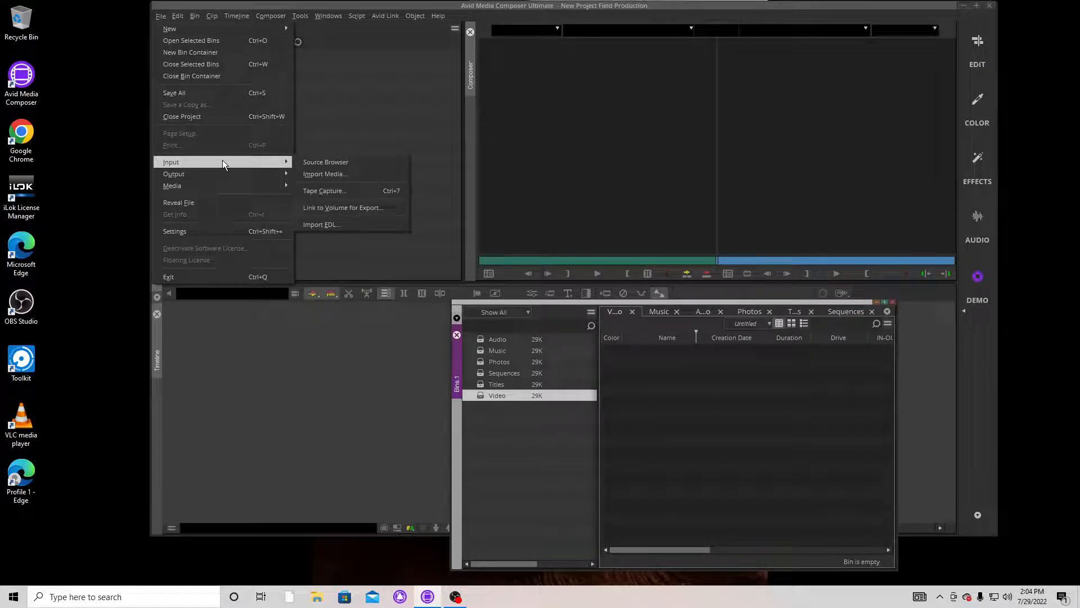
pyautogui.click(325, 163)
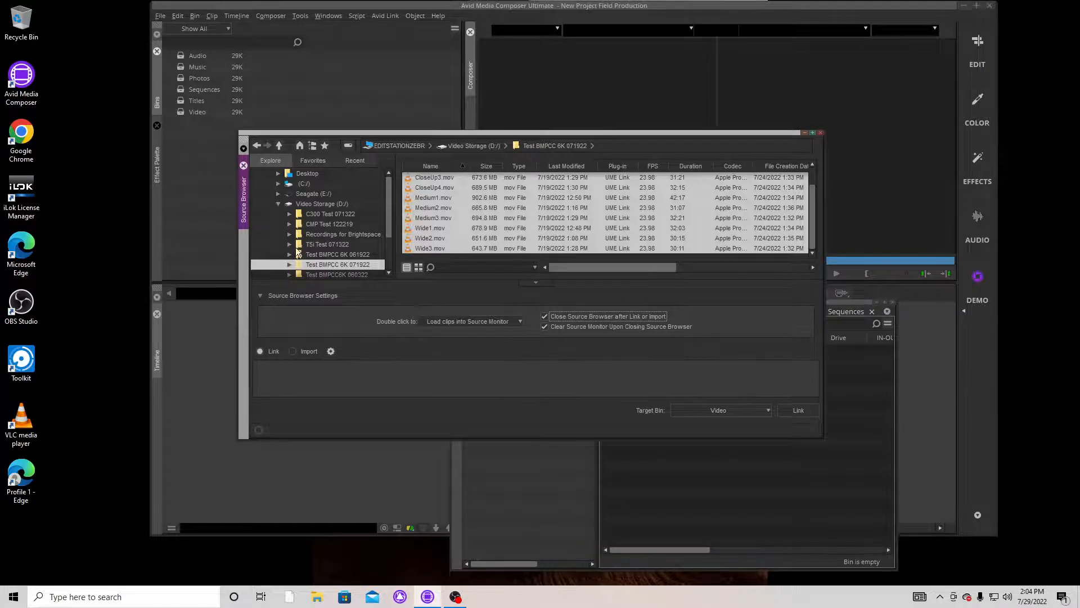
# Step: Collapse the Video Storage (D:) drive in the Source Browser and open the Media Files folder on Seagate (E:)
pyautogui.click(278, 203)
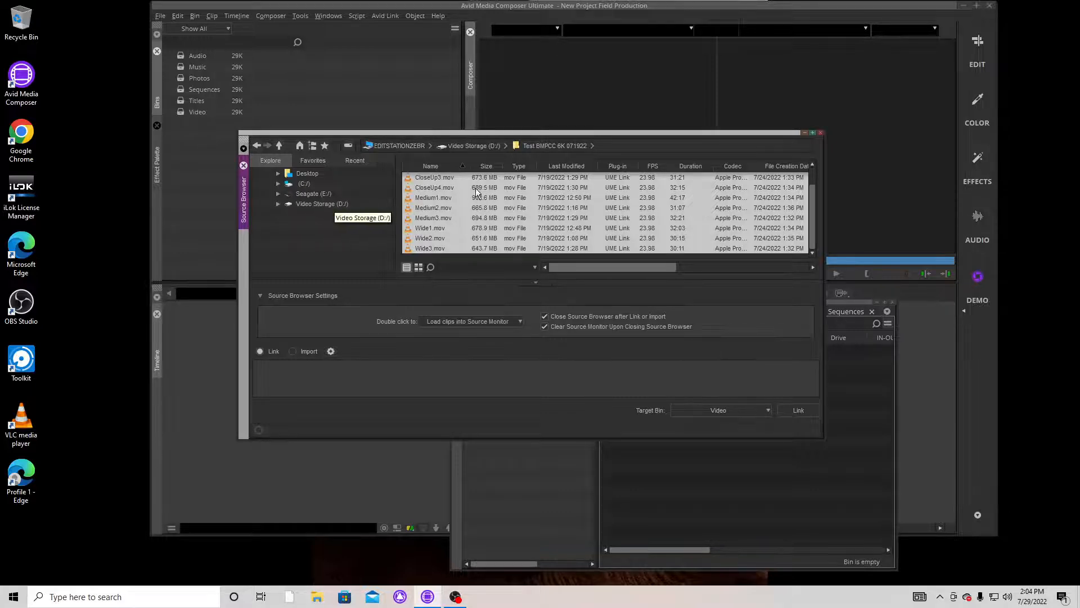
pyautogui.click(303, 194)
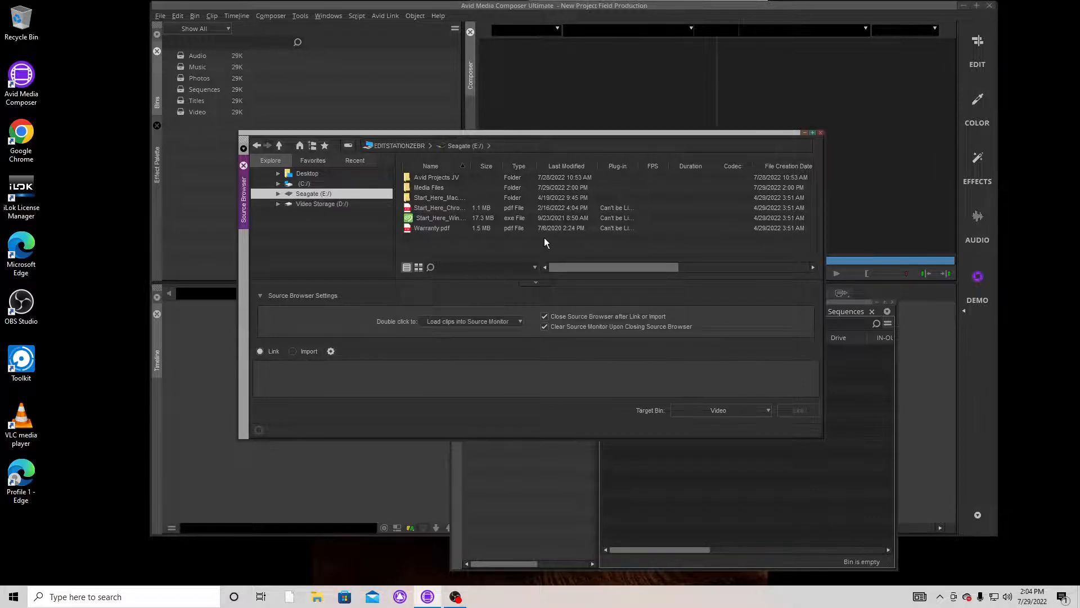
pyautogui.doubleClick(406, 185)
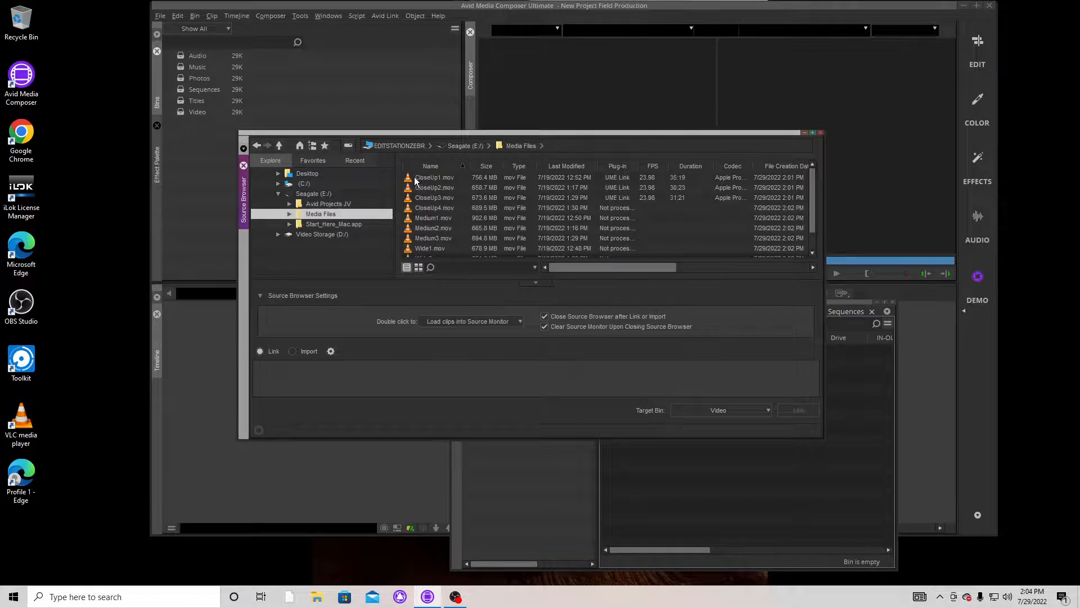
# Step: Select all the clips in the Media Files folder and link them to the Video bin
pyautogui.click(407, 177)
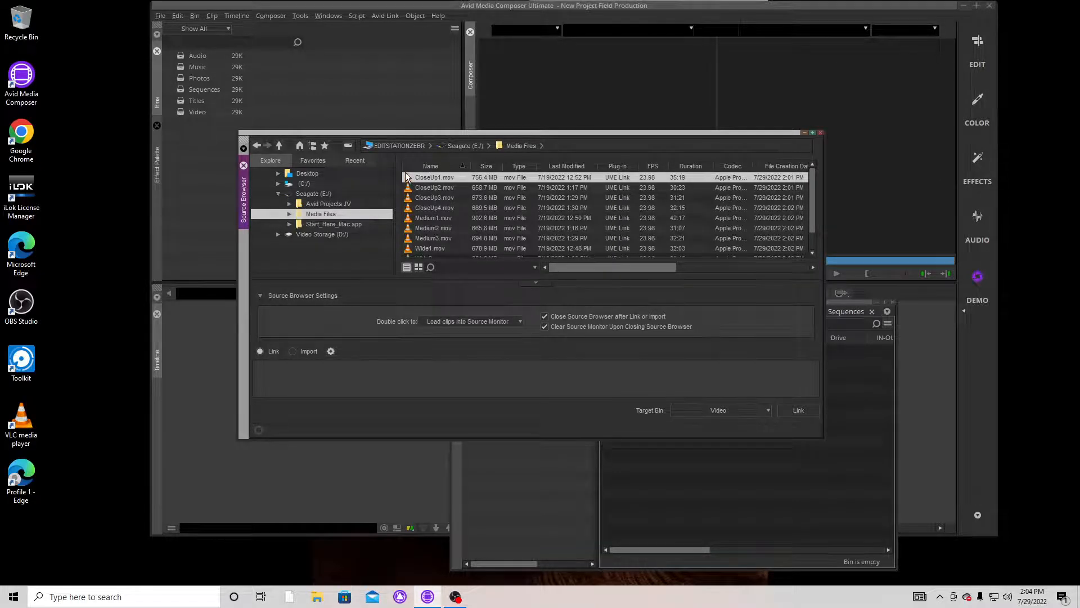
pyautogui.scroll(-1, 422, 224)
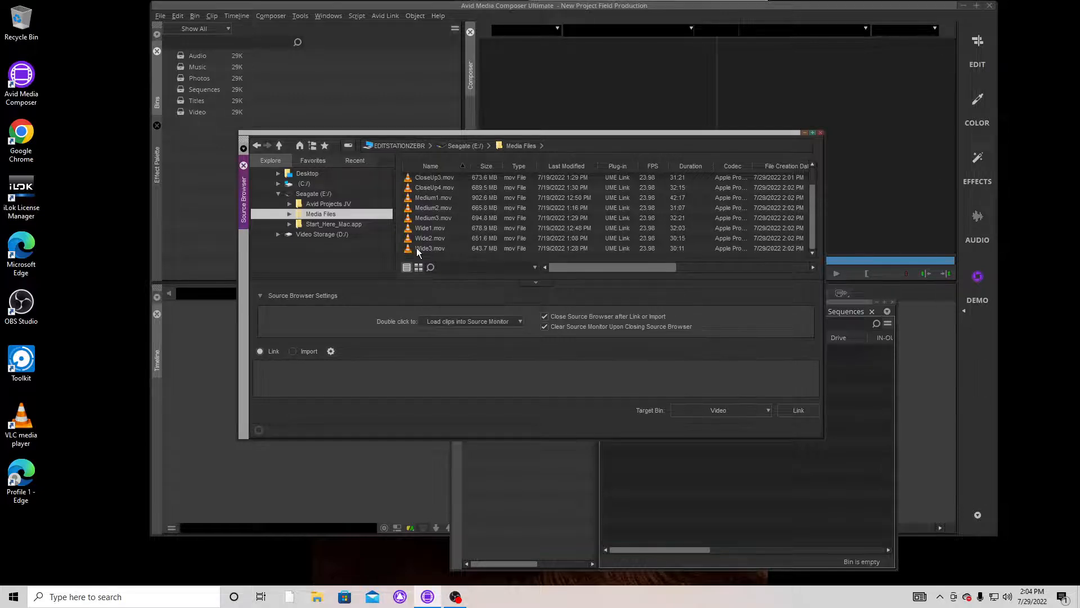
pyautogui.hotkey('ctrl', 'a')
pyautogui.scroll(1, 426, 215)
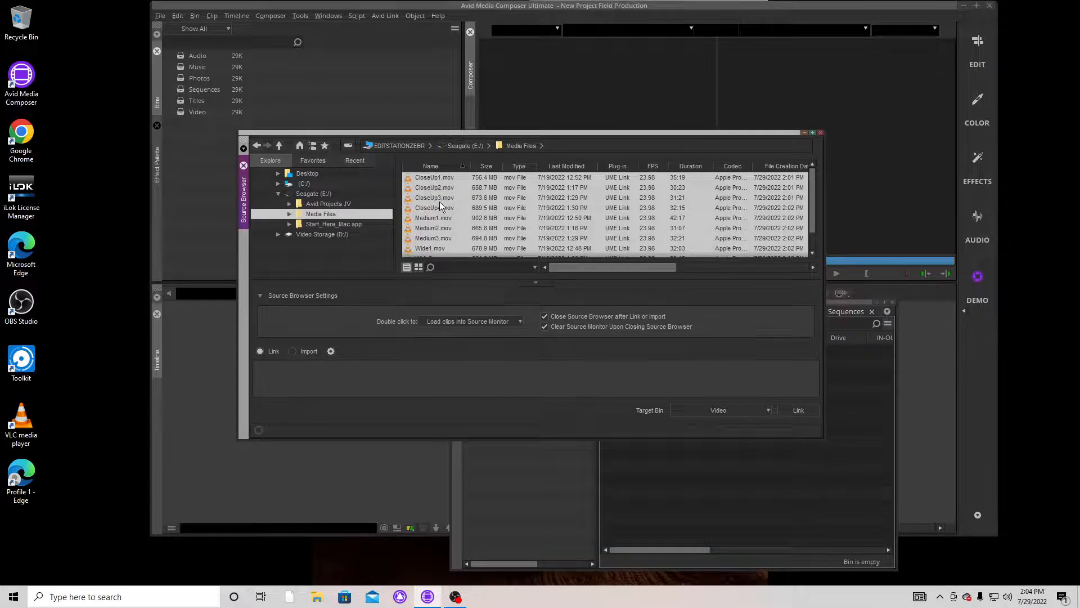
pyautogui.scroll(-1, 439, 202)
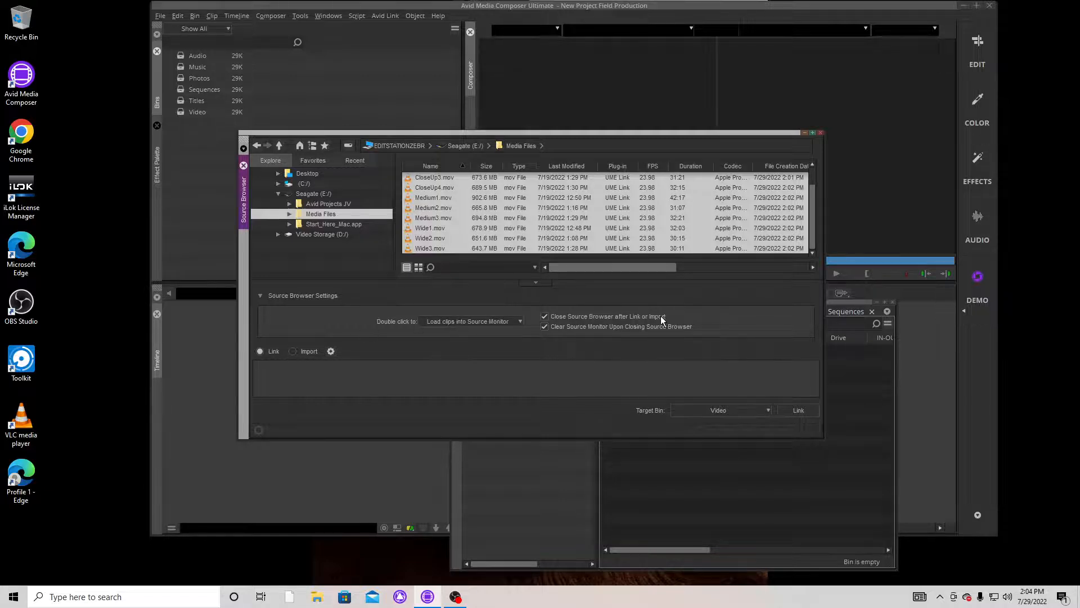
pyautogui.click(797, 407)
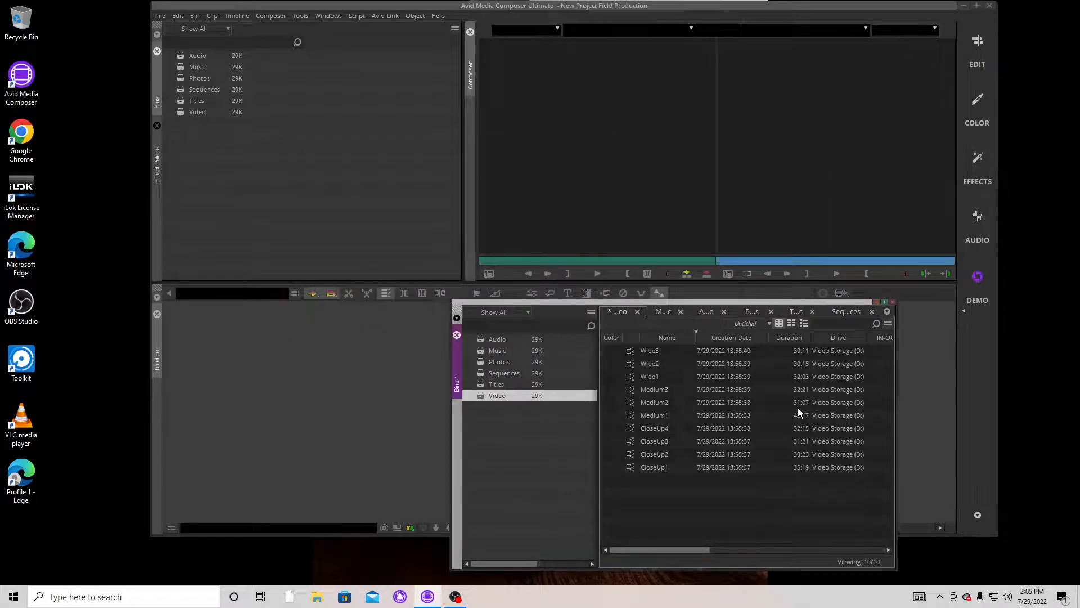